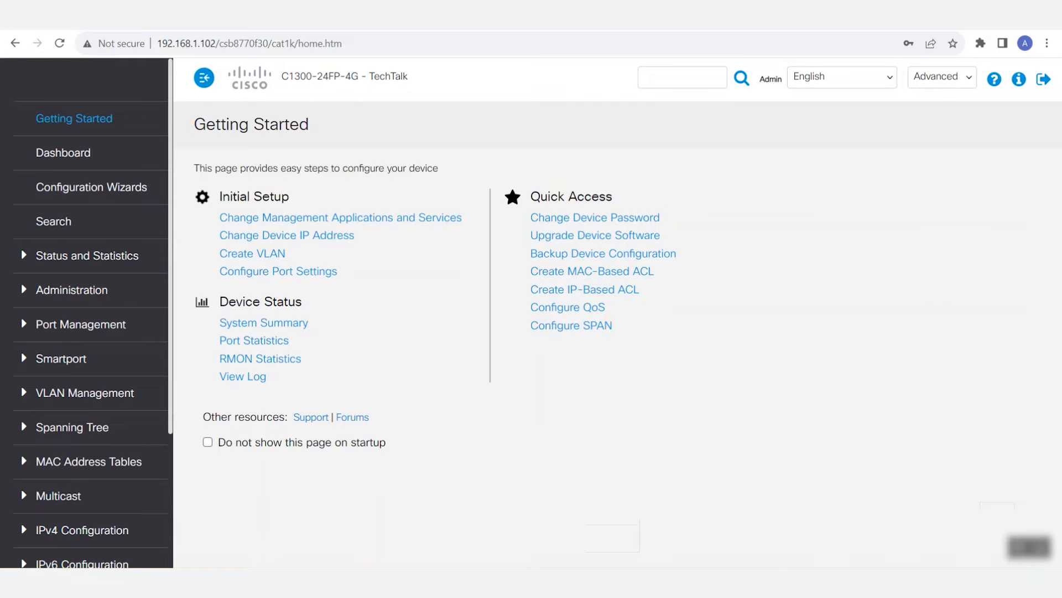
# - Create a VLAN in the VLAN Settings with ID 100 and the name ASV
pyautogui.click(85, 393)
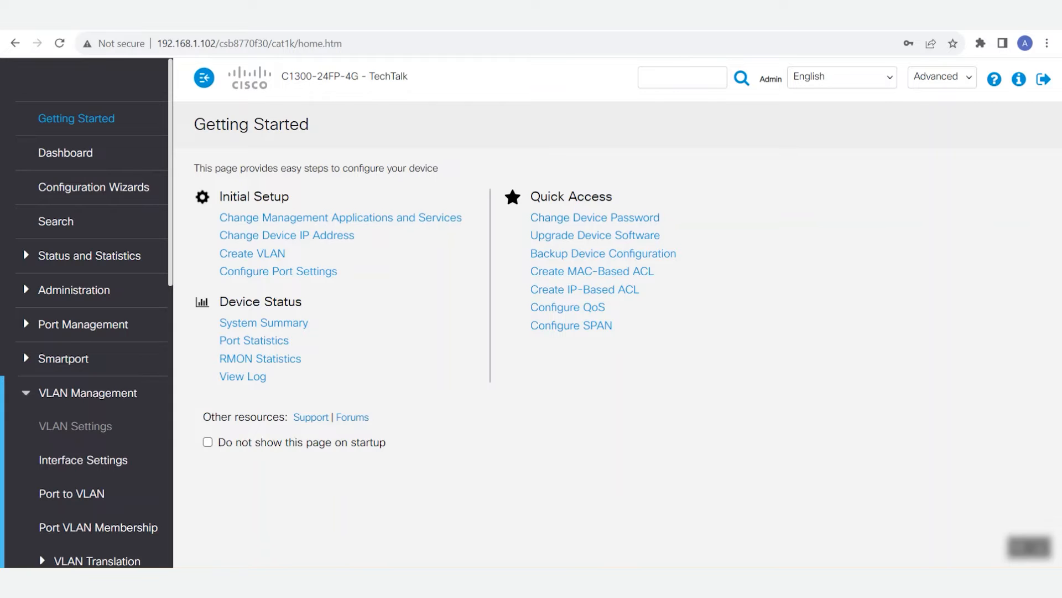
pyautogui.click(75, 426)
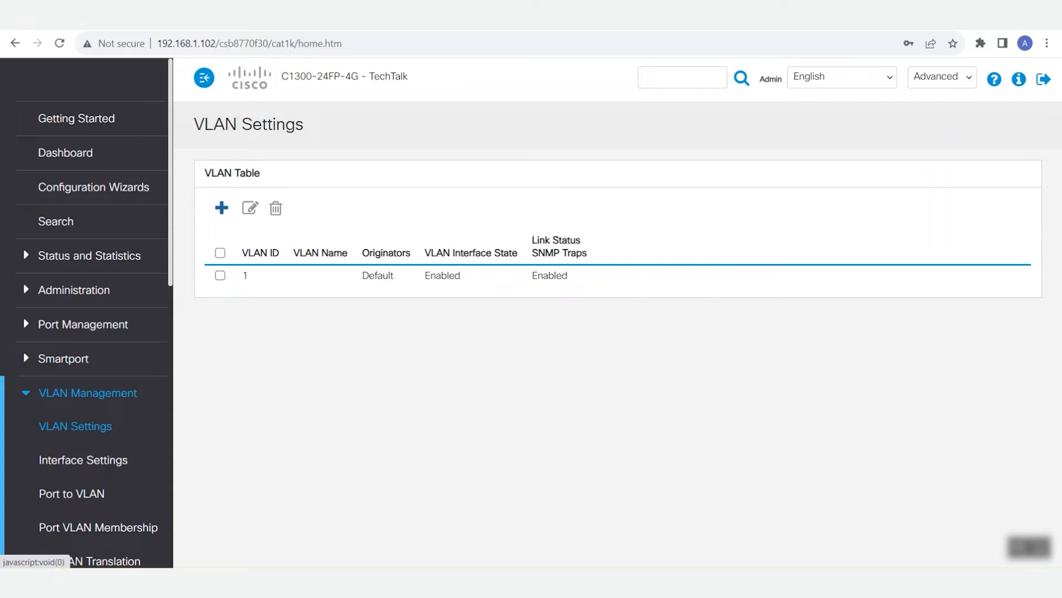
pyautogui.click(222, 208)
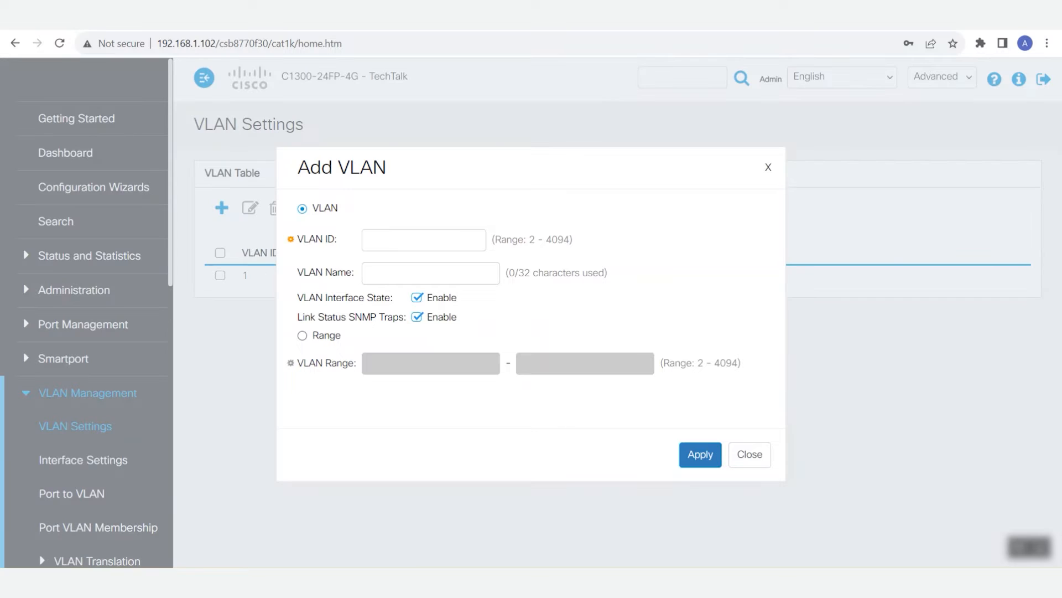
pyautogui.write('100')
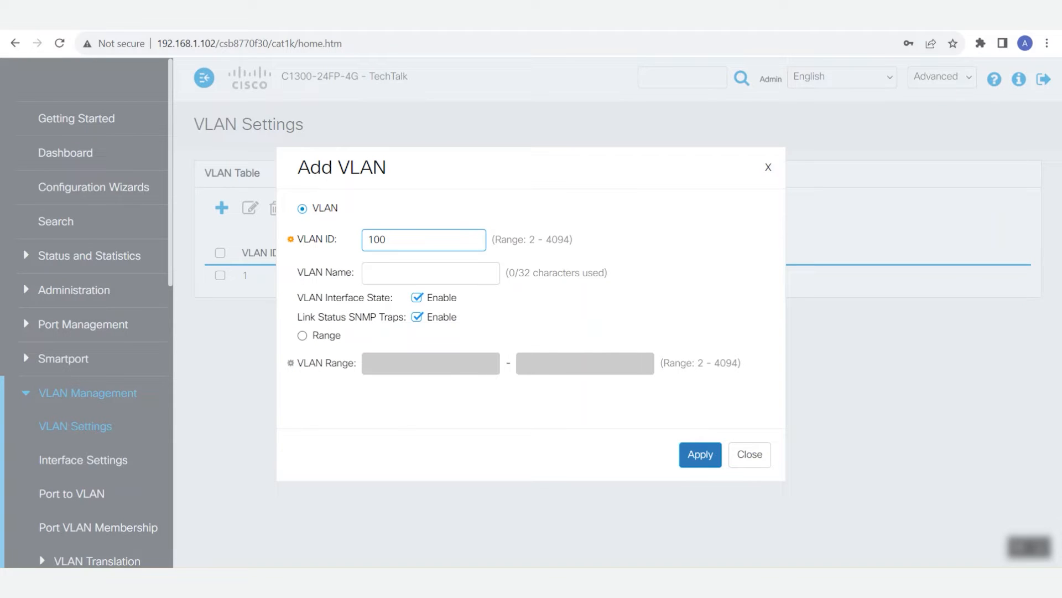
pyautogui.press('Tab')
pyautogui.write('ASV')
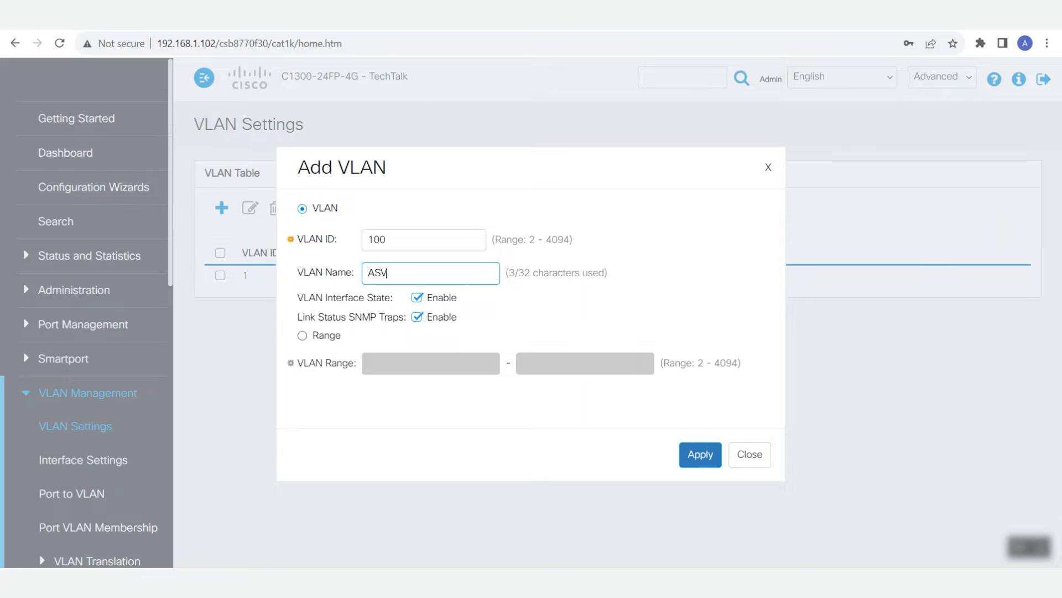
pyautogui.press('Return')
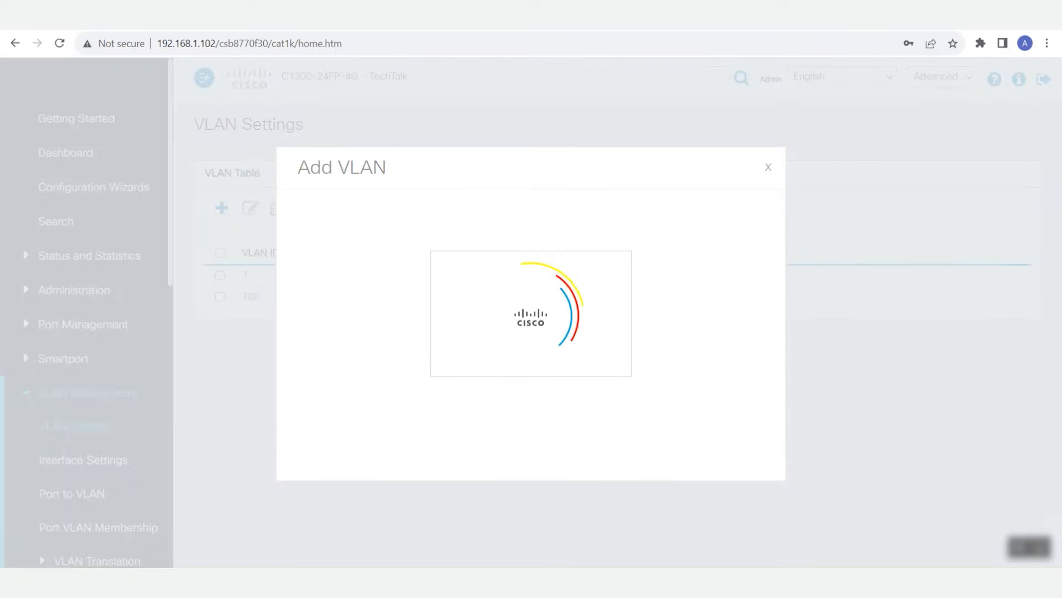
# - Set the Auto Surveillance-VLAN ID to 100 in the ASV General Settings and apply the change
pyautogui.scroll(-7, 87, 312)
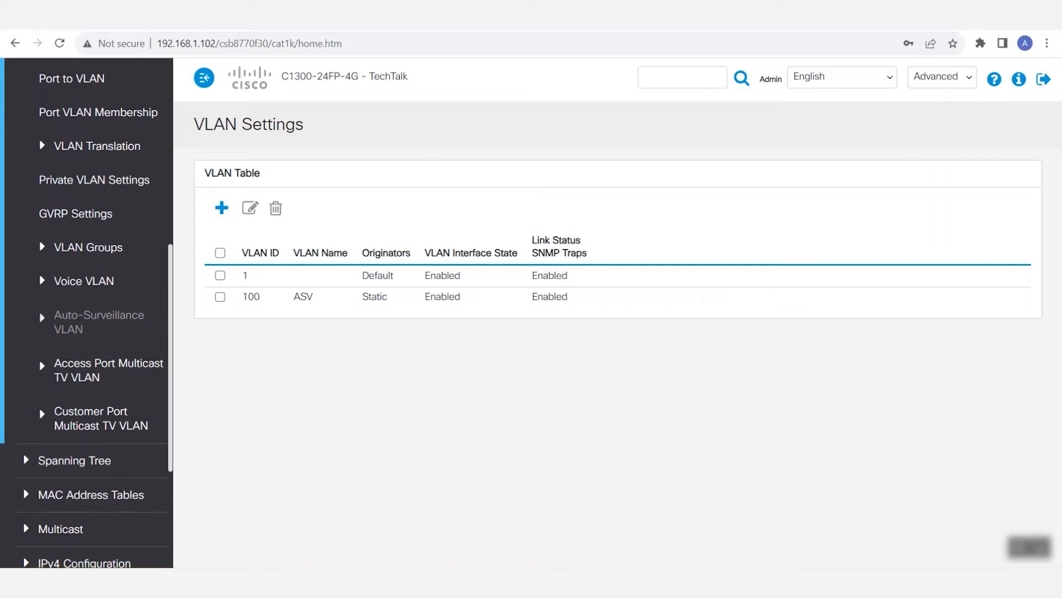
pyautogui.click(98, 322)
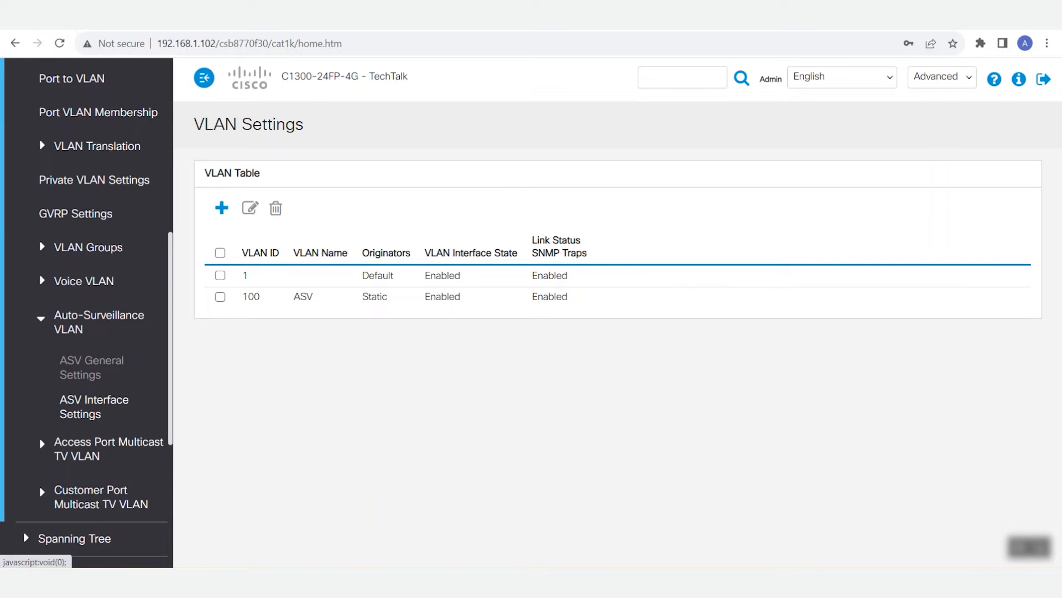
pyautogui.click(91, 367)
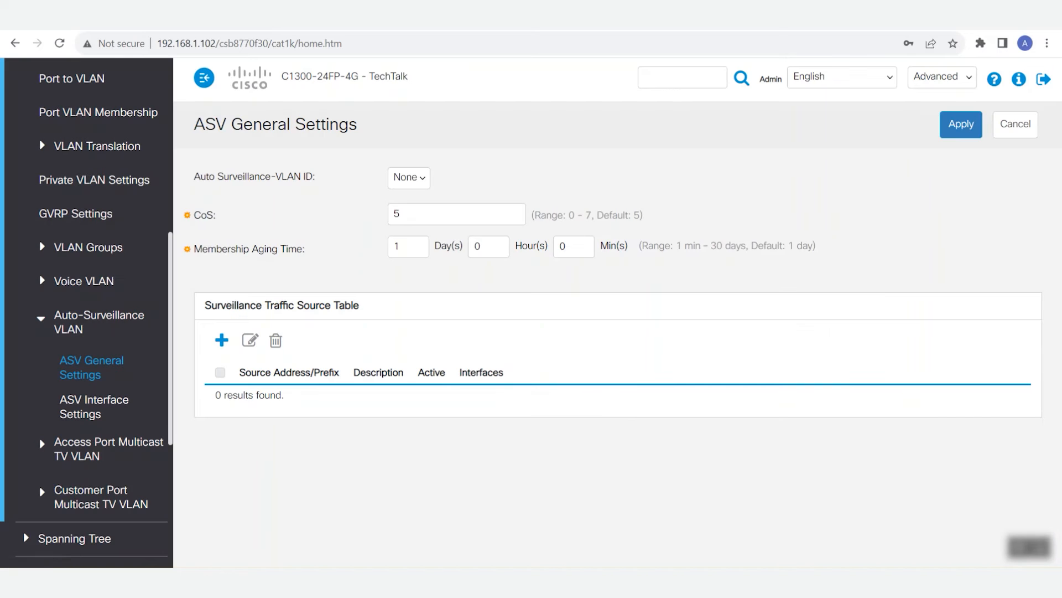
pyautogui.click(408, 178)
pyautogui.click(400, 217)
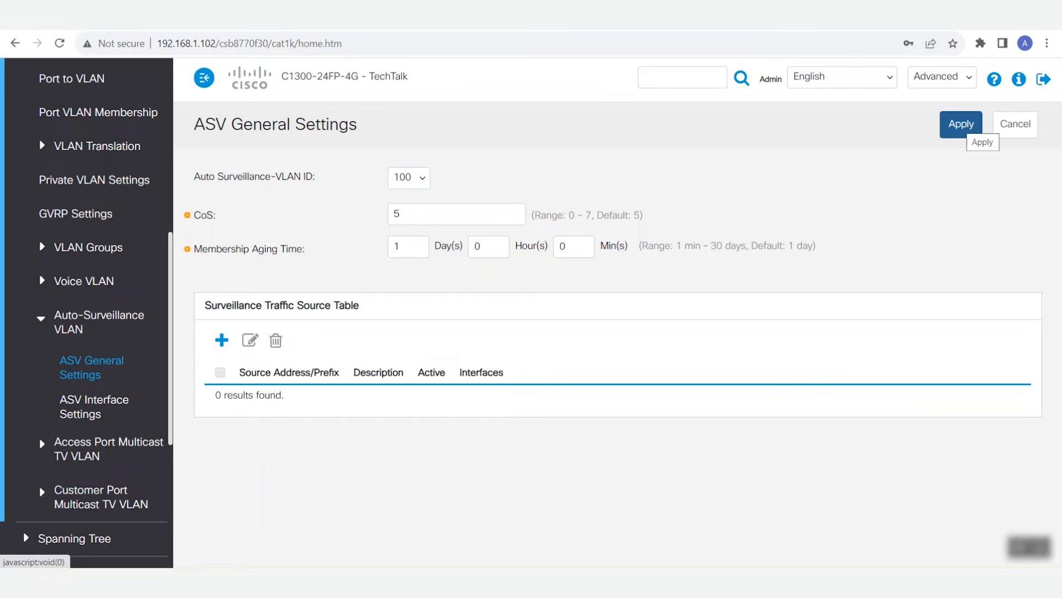
pyautogui.click(961, 126)
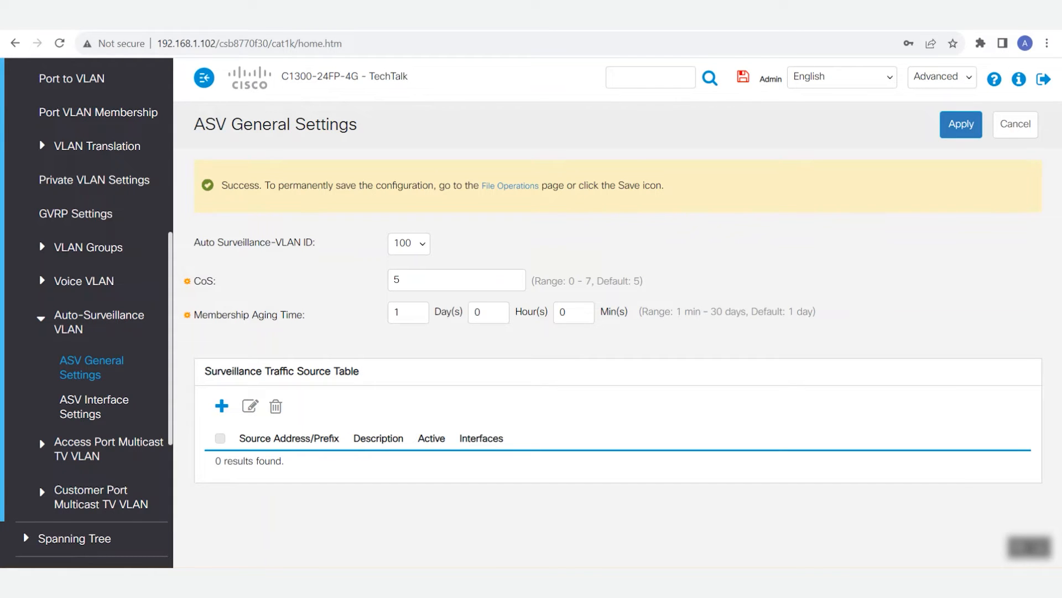
# - Add a surveillance traffic source of type OUI Prefix with the source 00:A5:BF
pyautogui.click(221, 406)
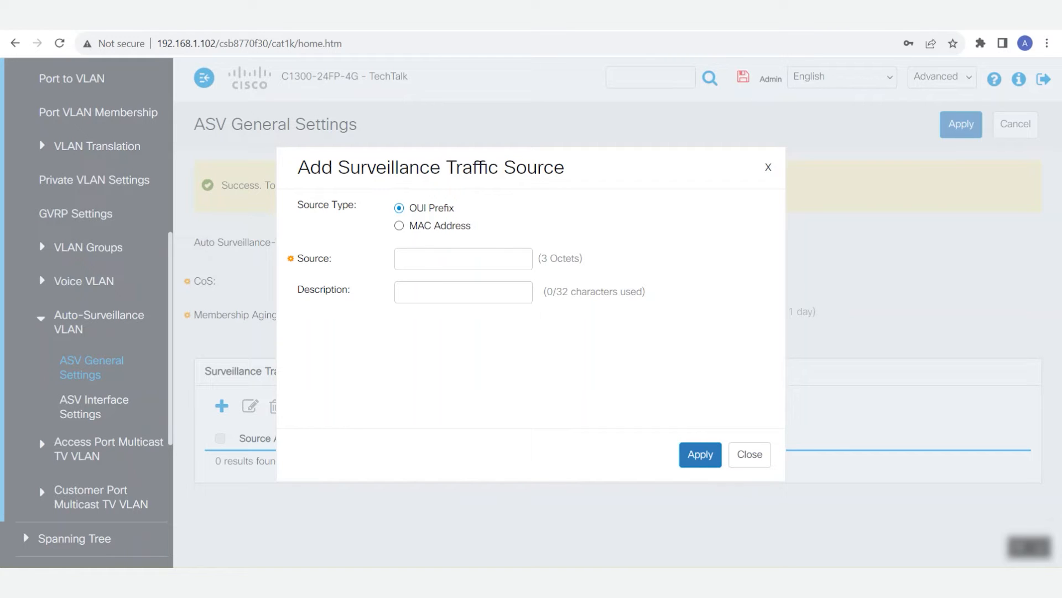
pyautogui.click(463, 259)
pyautogui.write('00:A5:BF')
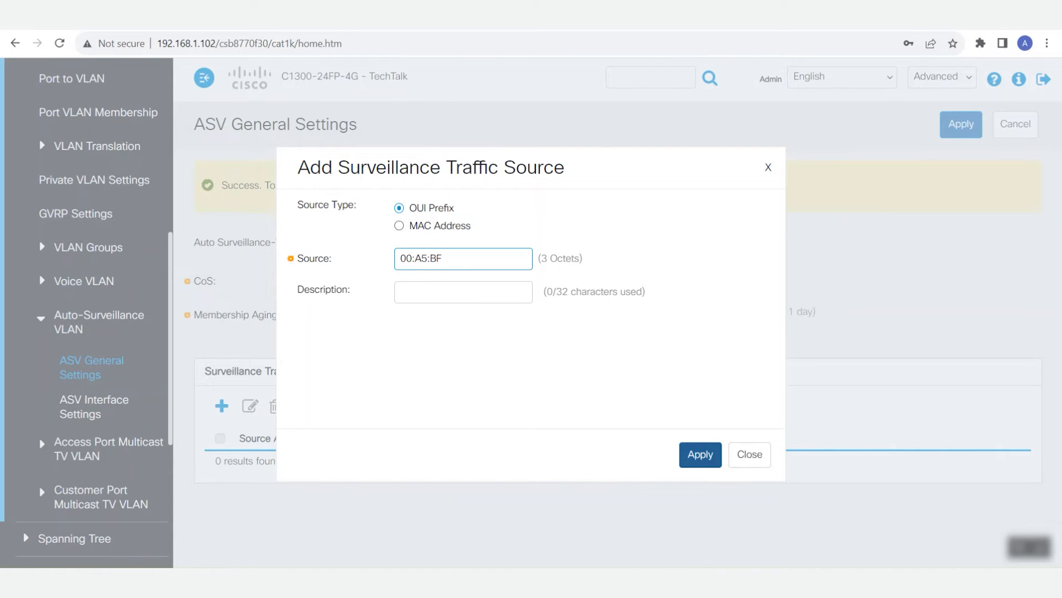
pyautogui.click(700, 454)
pyautogui.click(750, 454)
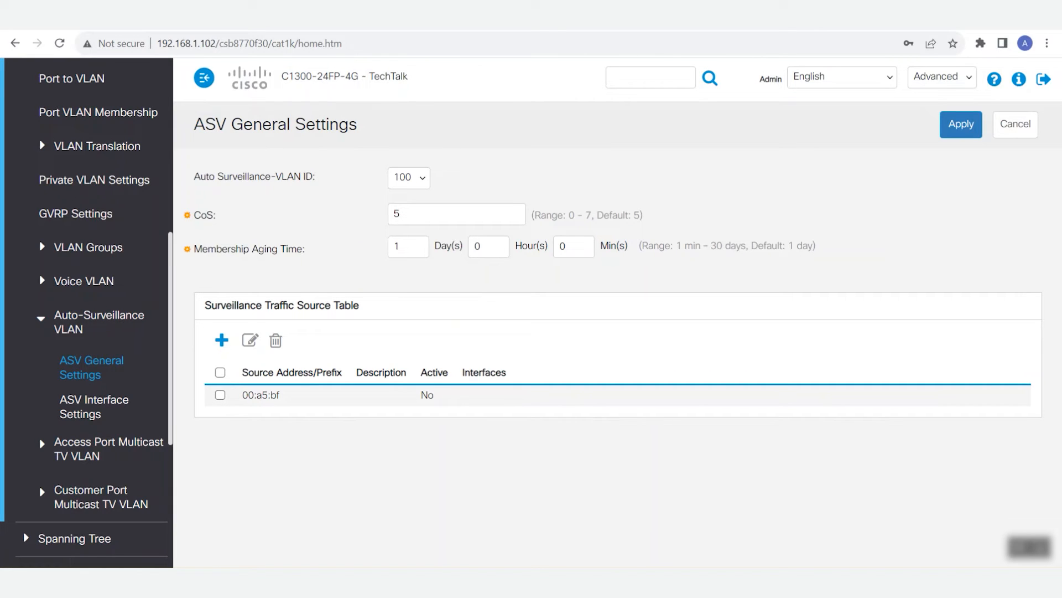
# - Enable Auto Surveillance VLAN Membership for port GE9 in the ASV Interface Settings and apply it
pyautogui.scroll(-1, 50, 292)
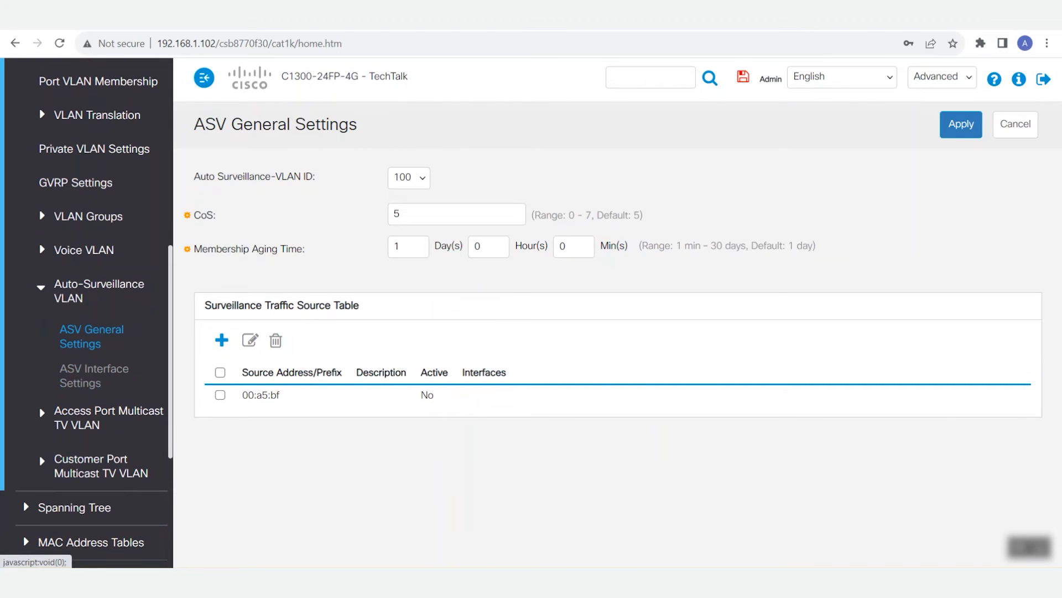
pyautogui.click(94, 375)
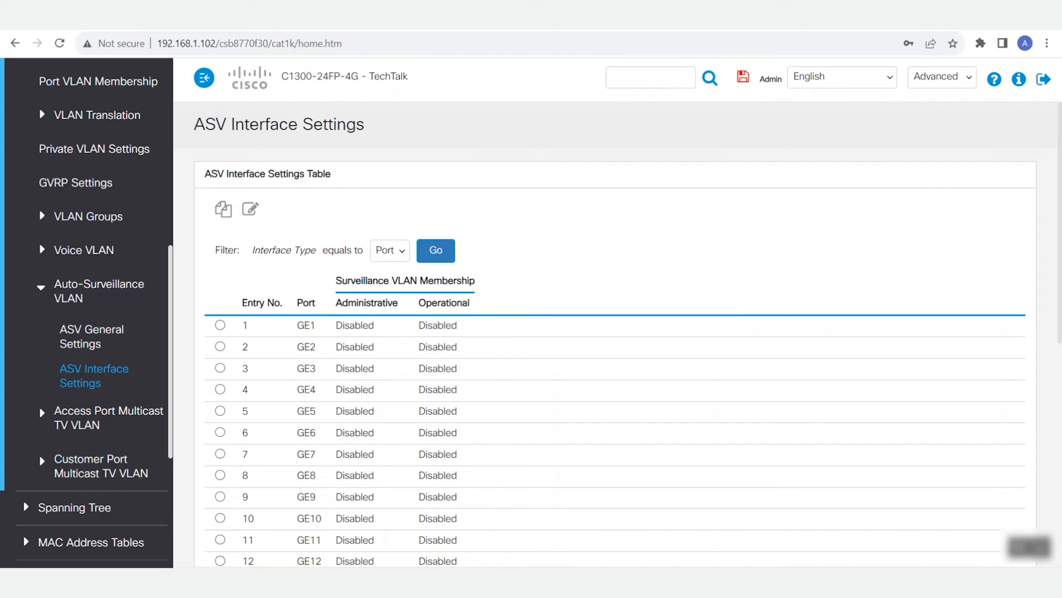
pyautogui.scroll(-1, 609, 429)
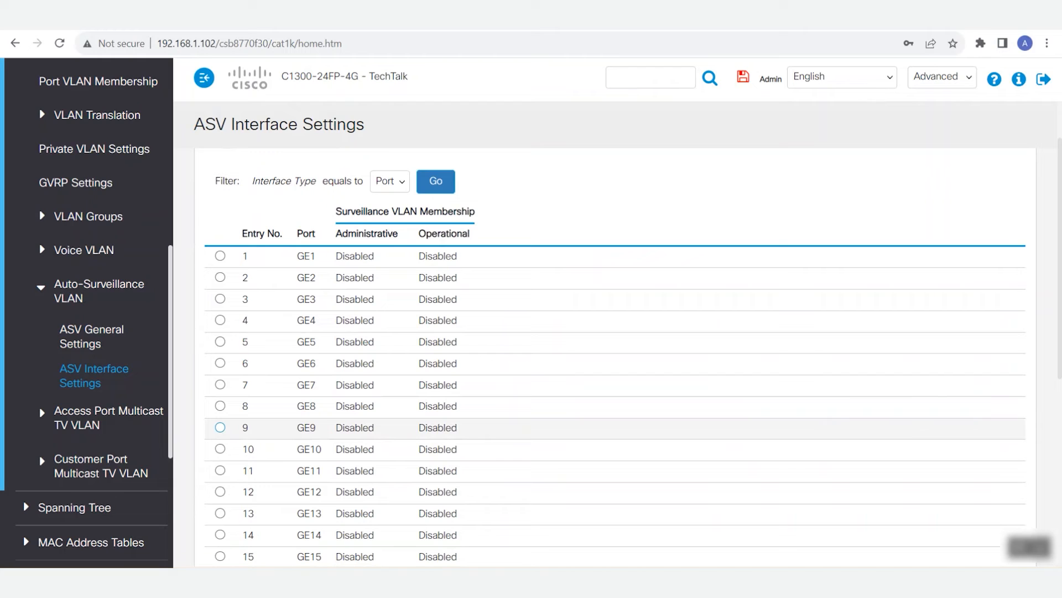
pyautogui.click(220, 427)
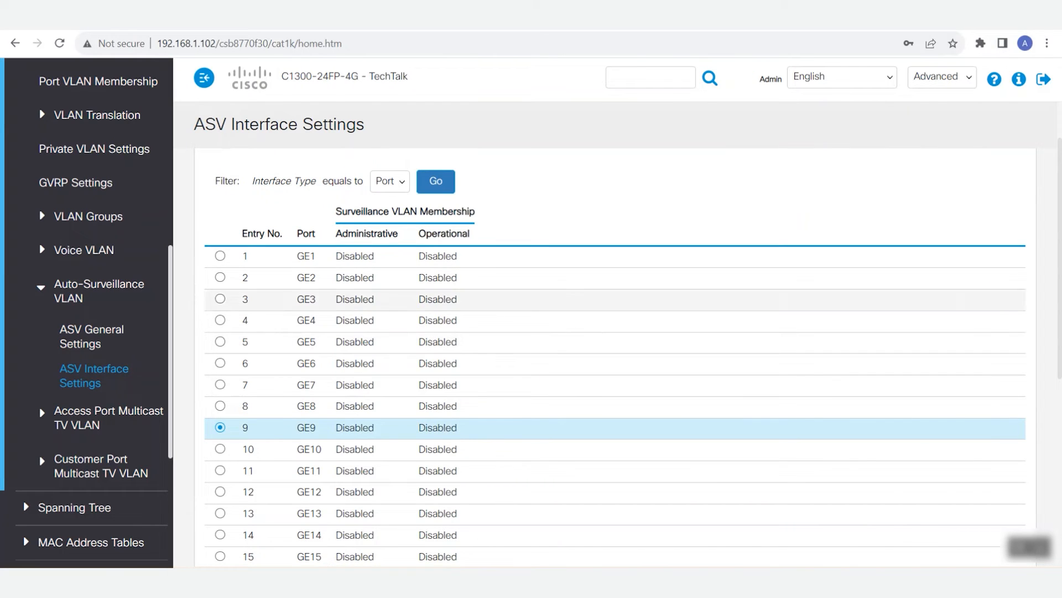
pyautogui.scroll(2, 614, 360)
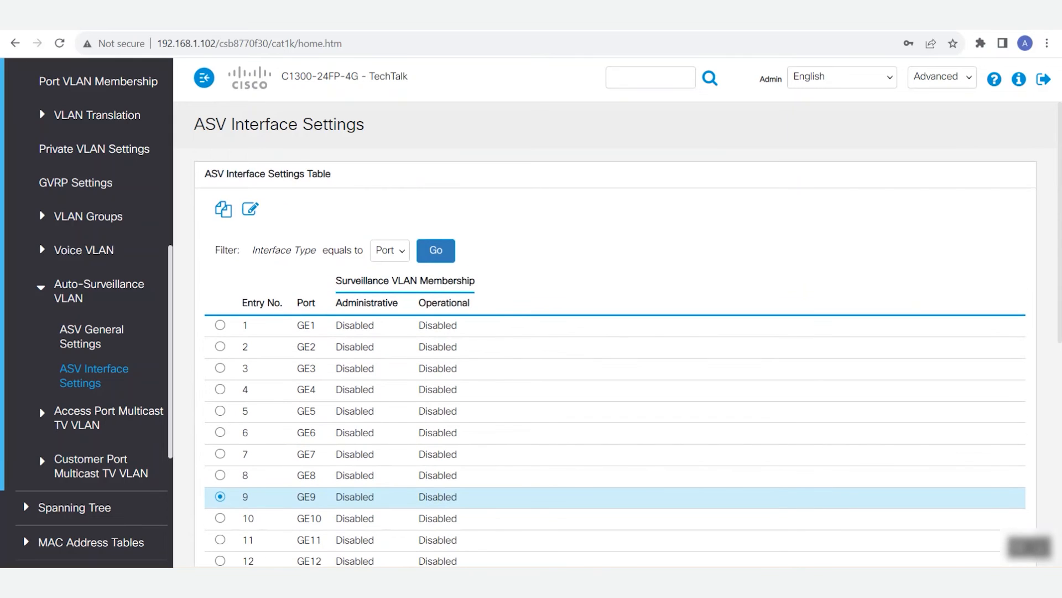
pyautogui.click(250, 209)
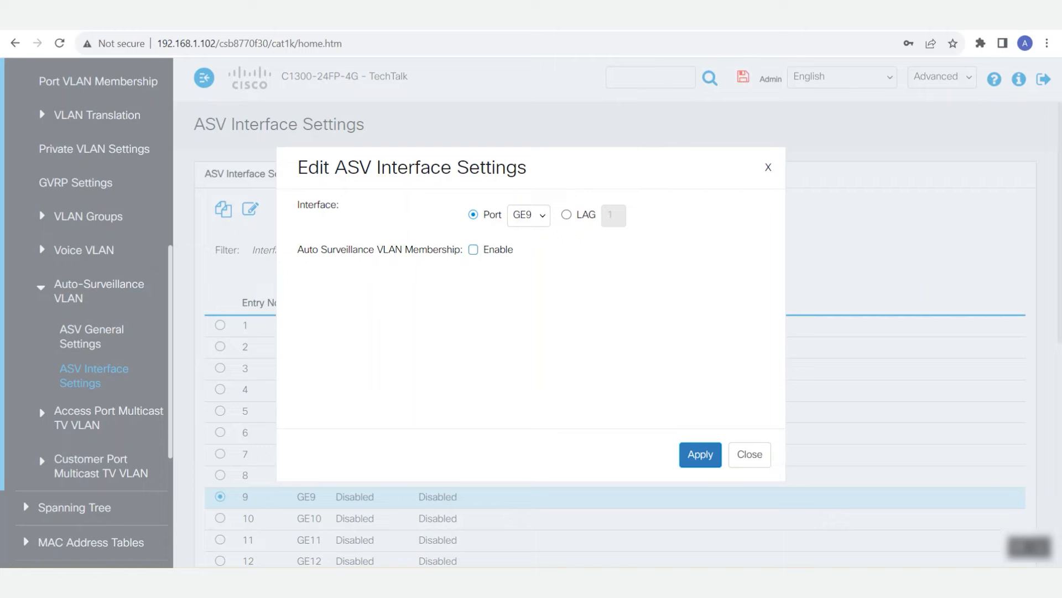
pyautogui.click(473, 250)
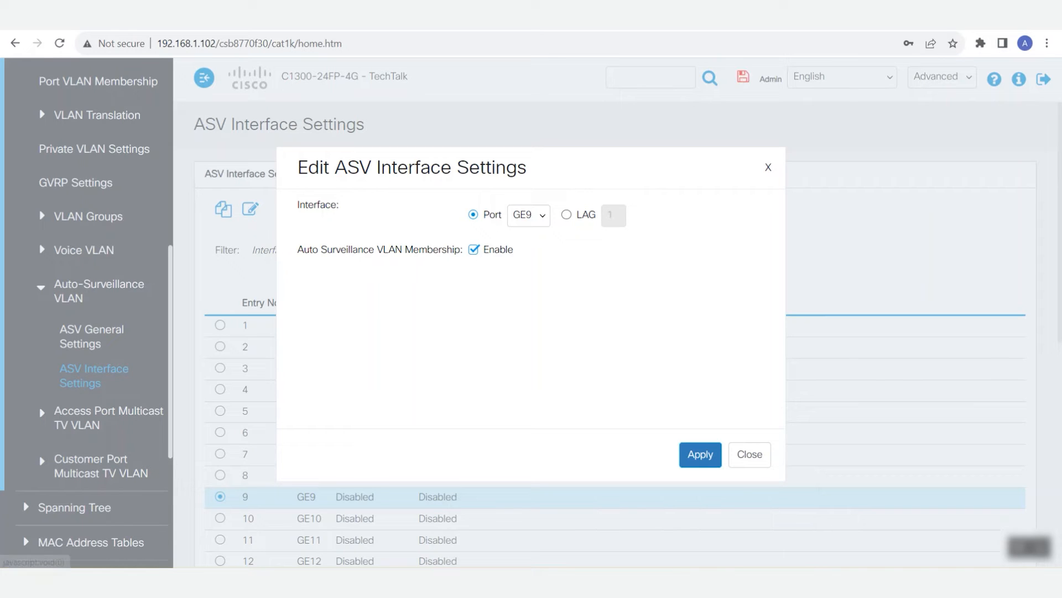
pyautogui.click(700, 454)
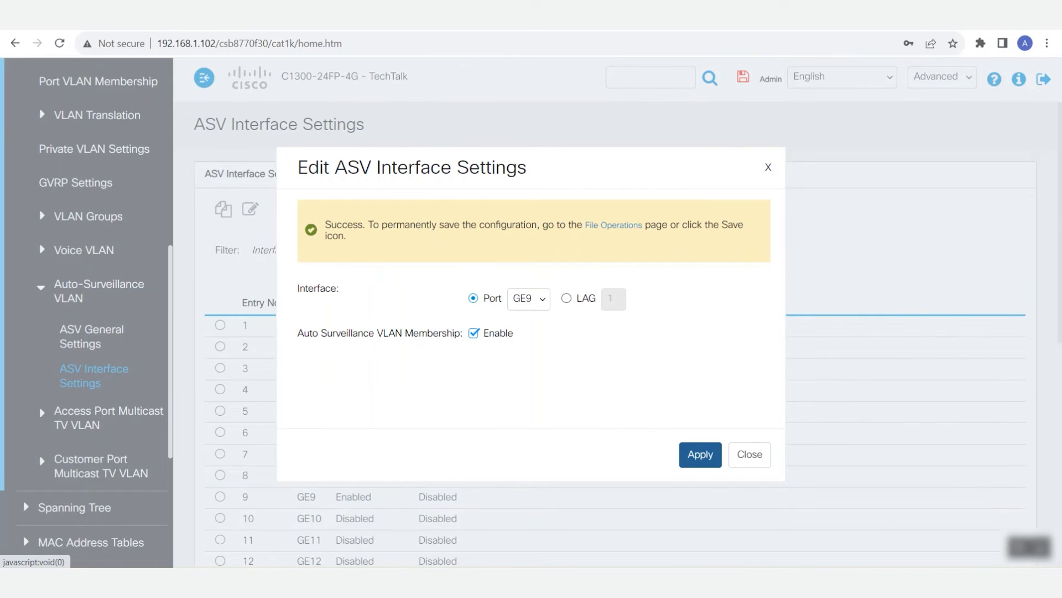
pyautogui.click(749, 454)
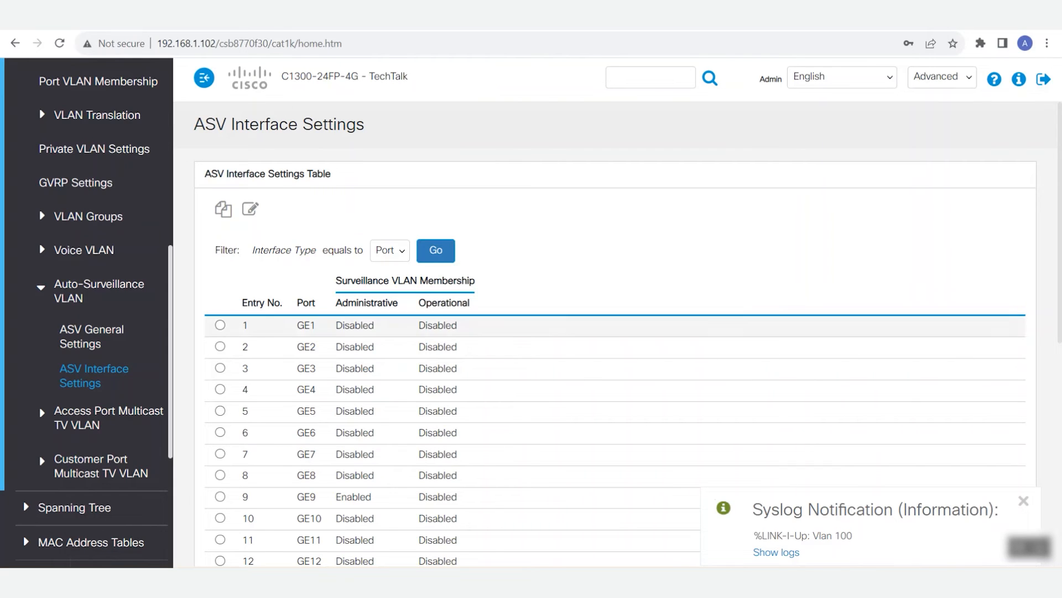
# - Check the surveillance traffic source's status in the ASV General Settings and the ports' VLAN assignments in Port VLAN Membership
pyautogui.click(91, 335)
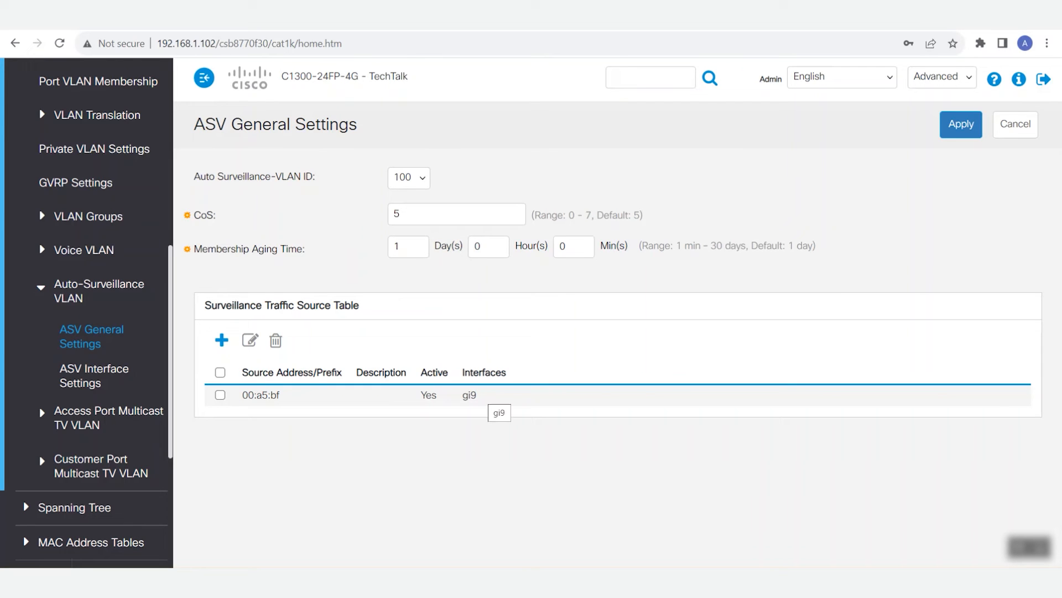
pyautogui.scroll(3, 89, 310)
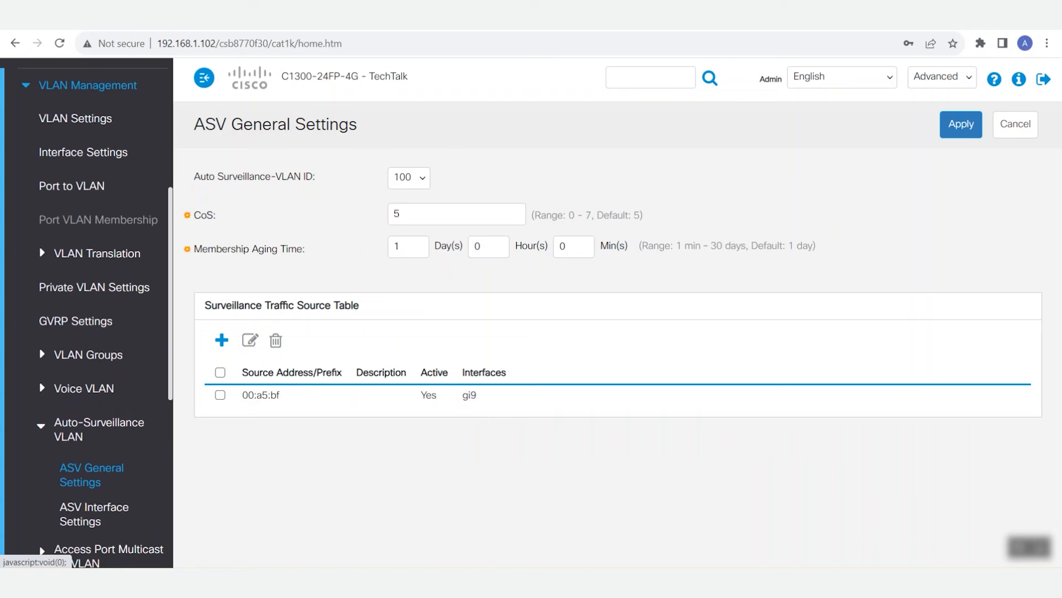
pyautogui.click(98, 219)
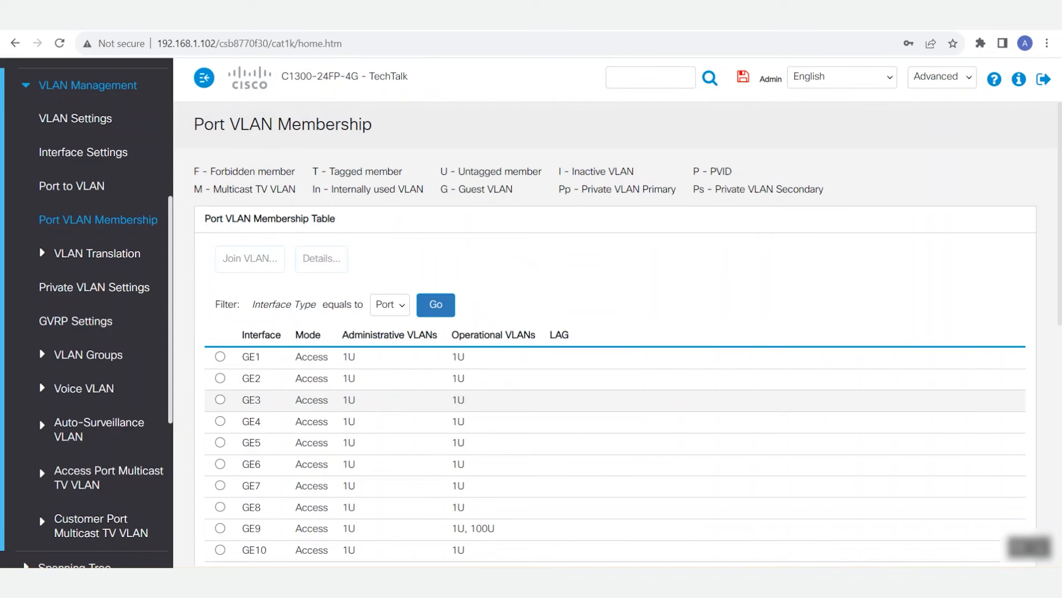